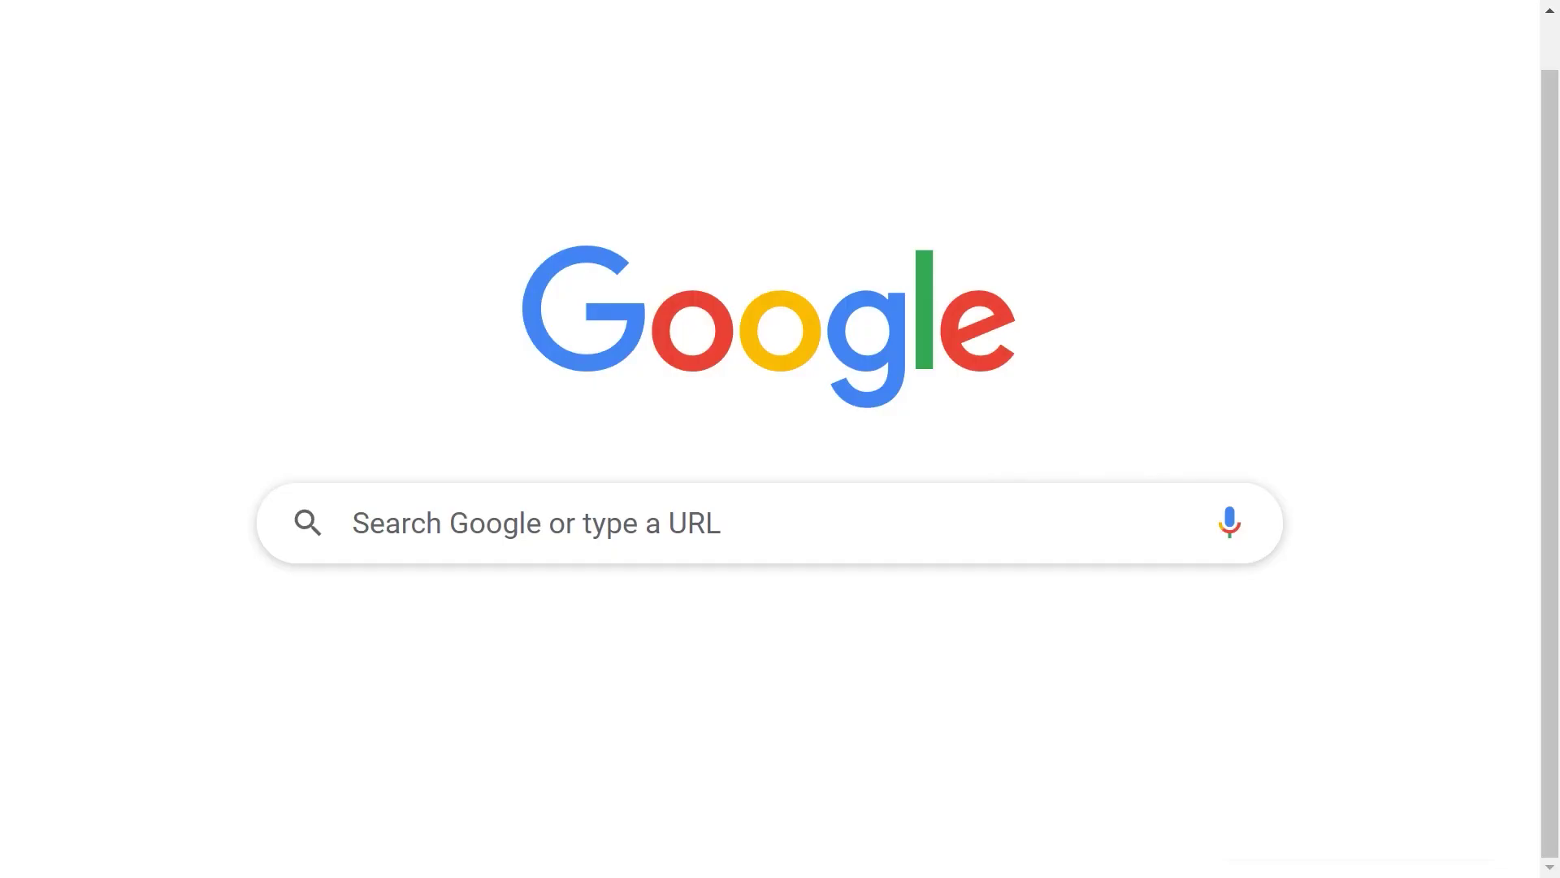
# - Search Google for 'SysTools Excel to vCard Converter'
pyautogui.write('SysTools Excel to vCard Converter')
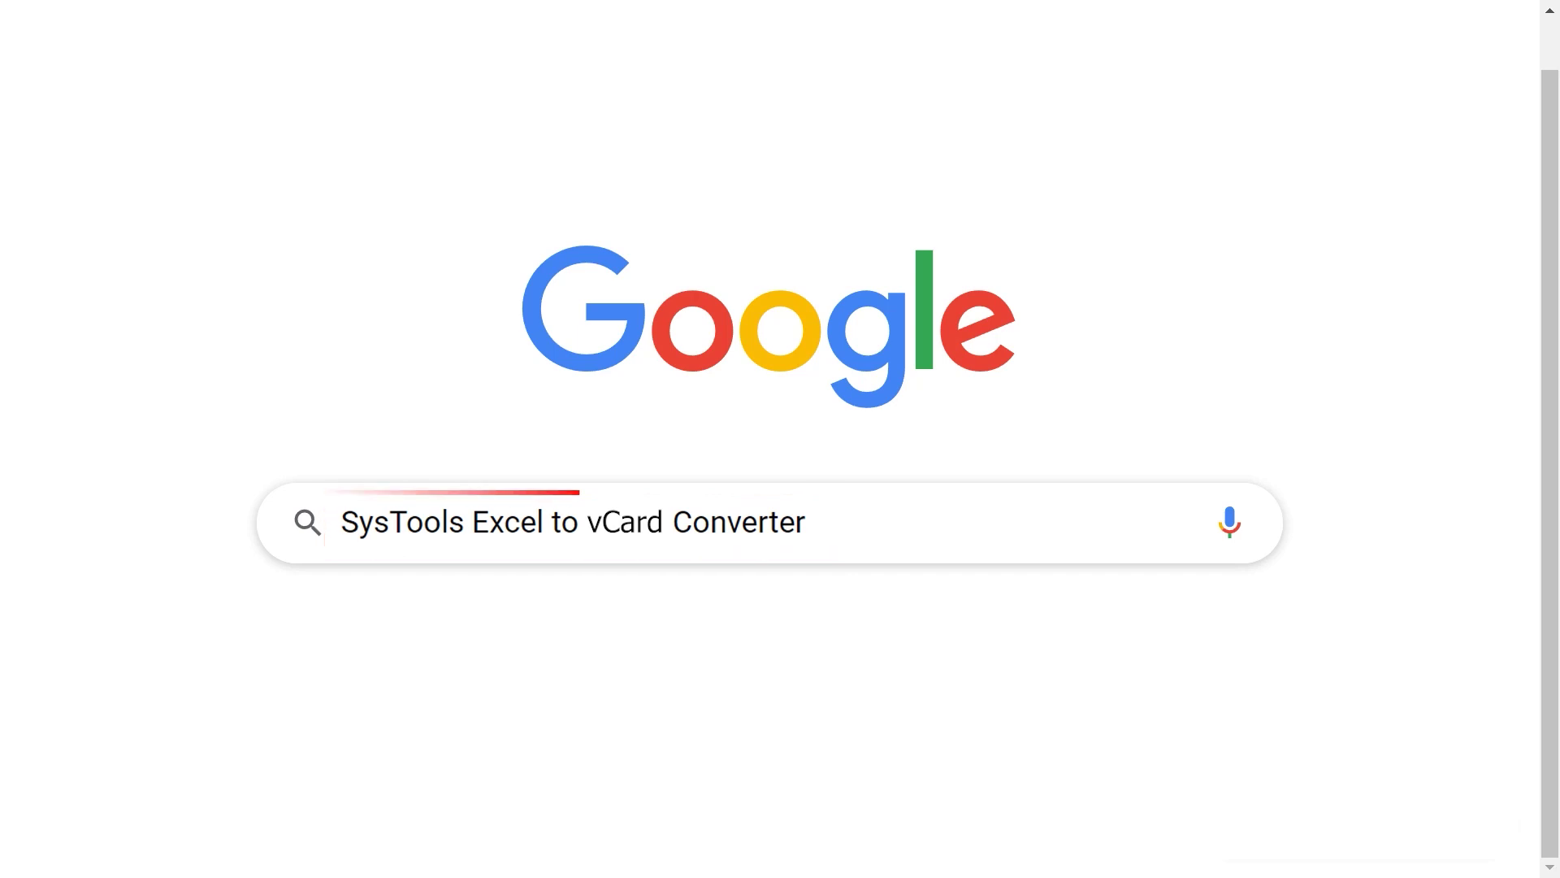
pyautogui.press('Return')
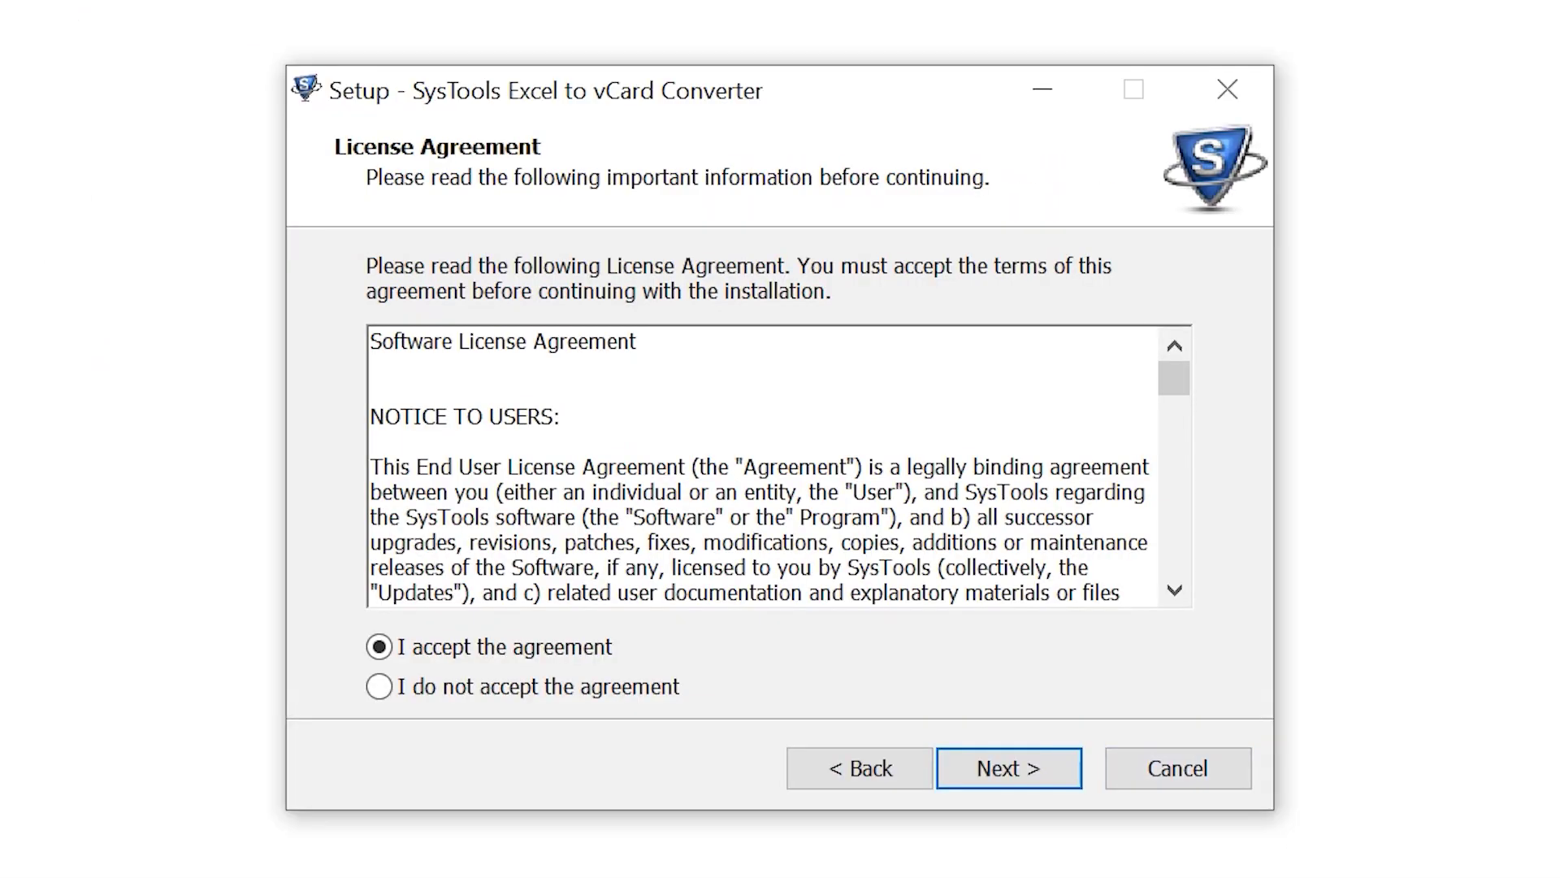
# - Accept the license and install with the default location and Start Menu folder
pyautogui.press('Return')
pyautogui.press('Return')
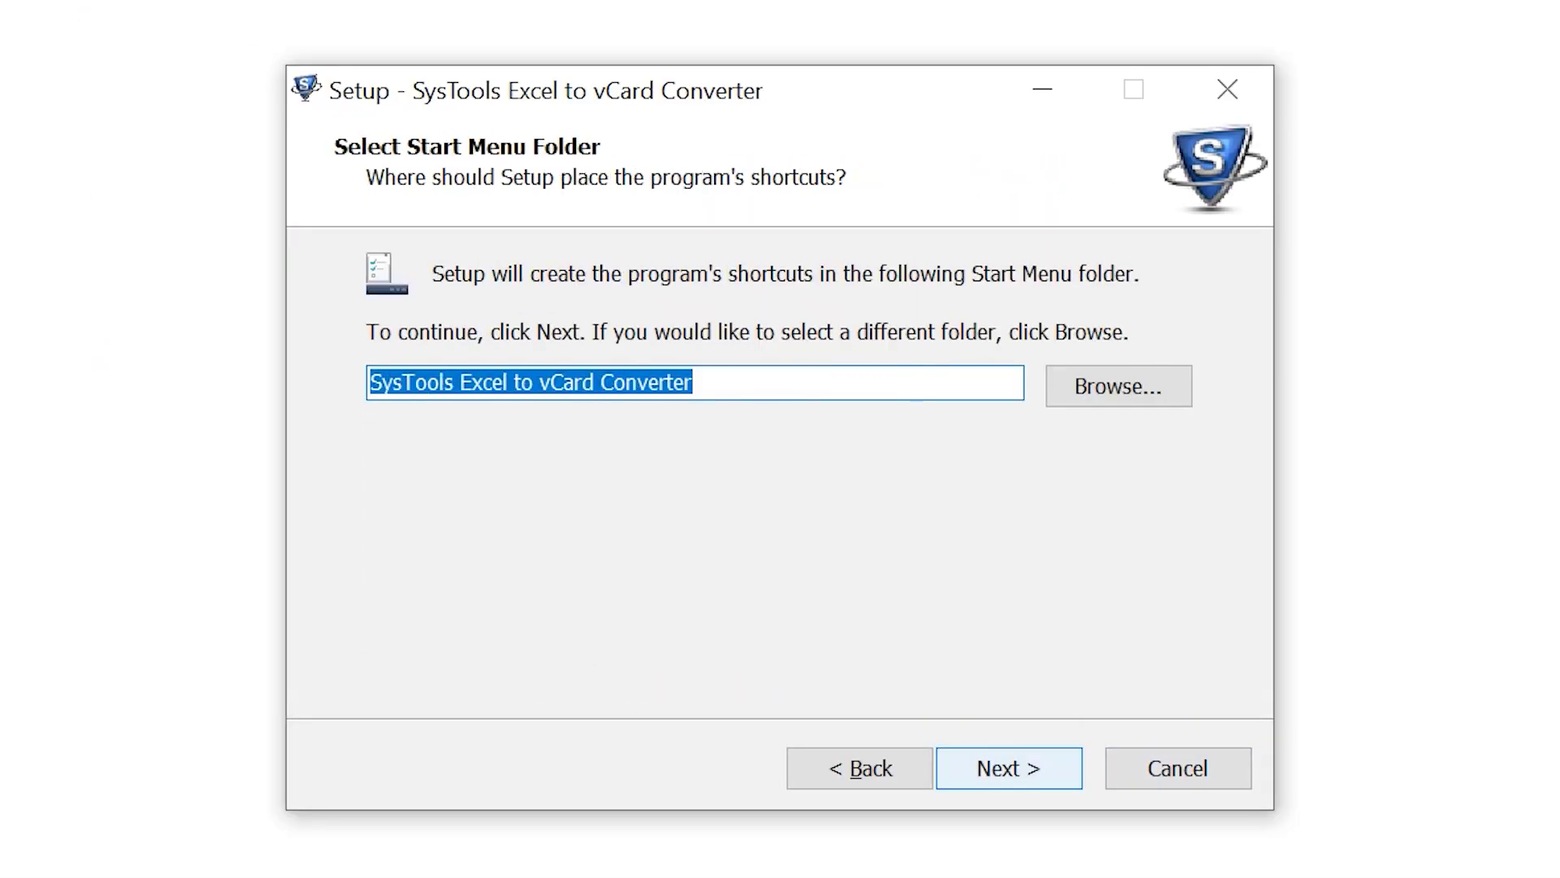
pyautogui.press('Return')
pyautogui.press('Return')
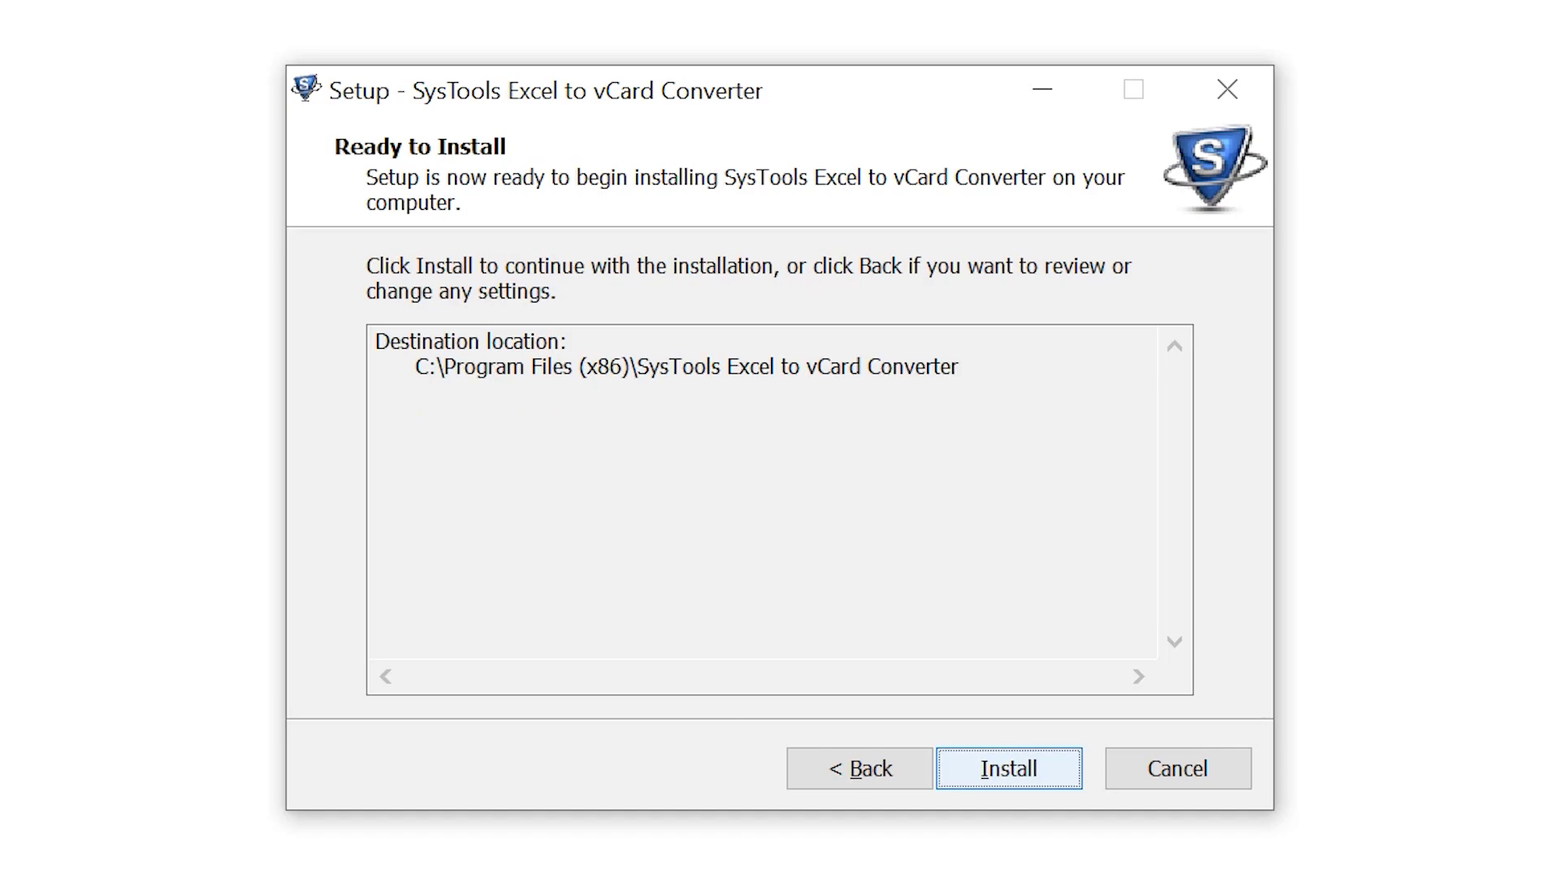
pyautogui.press('Return')
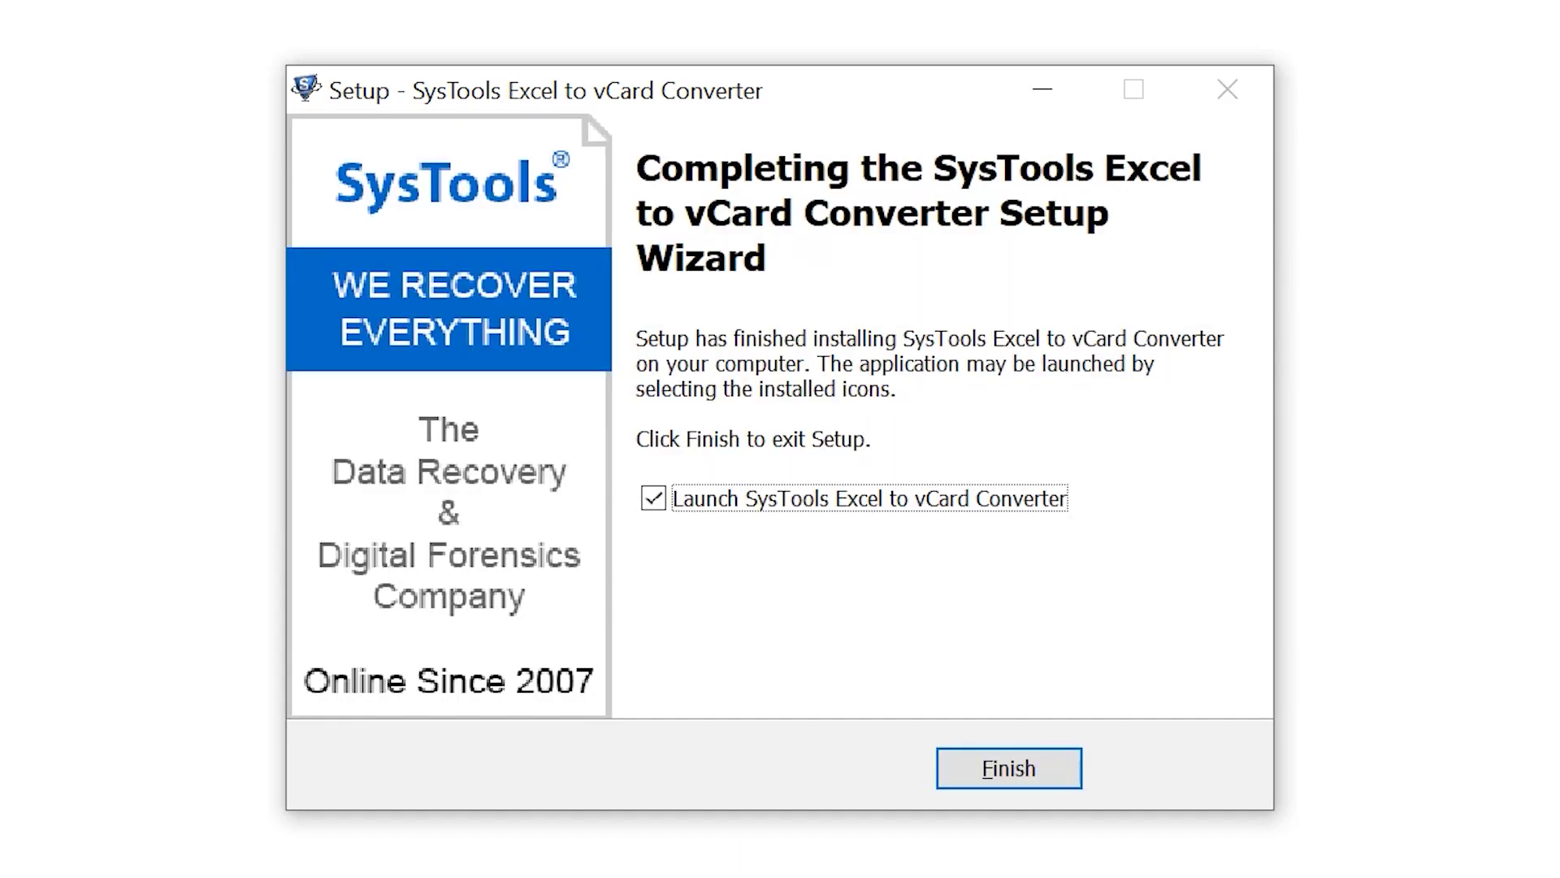
pyautogui.press('Return')
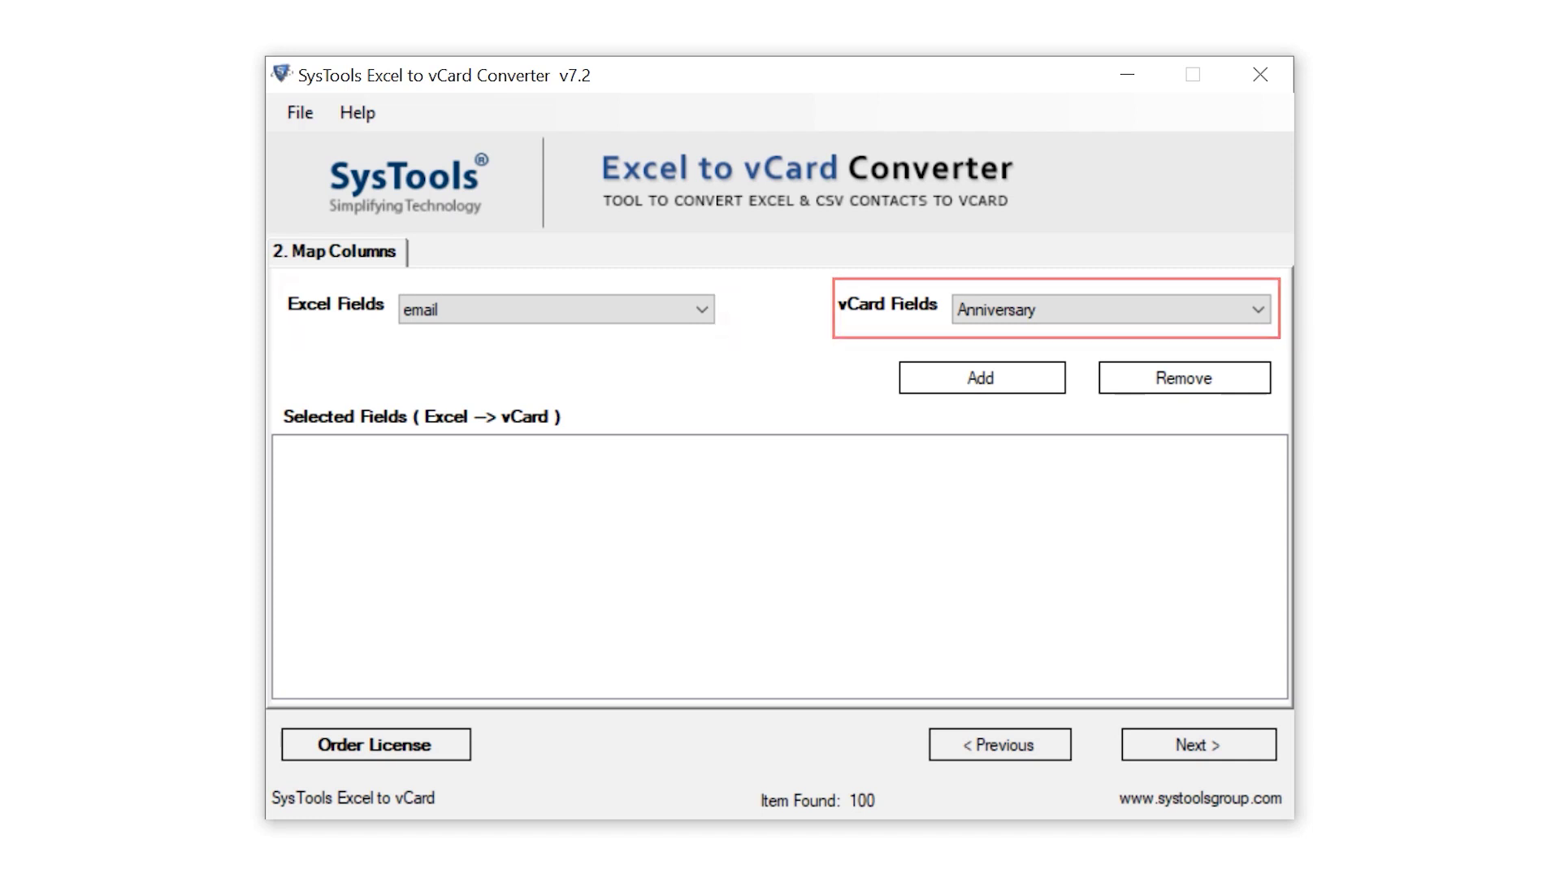
# - List the spreadsheet columns and the matching vCard fields for mapping
pyautogui.hotkey('alt', 'Down')
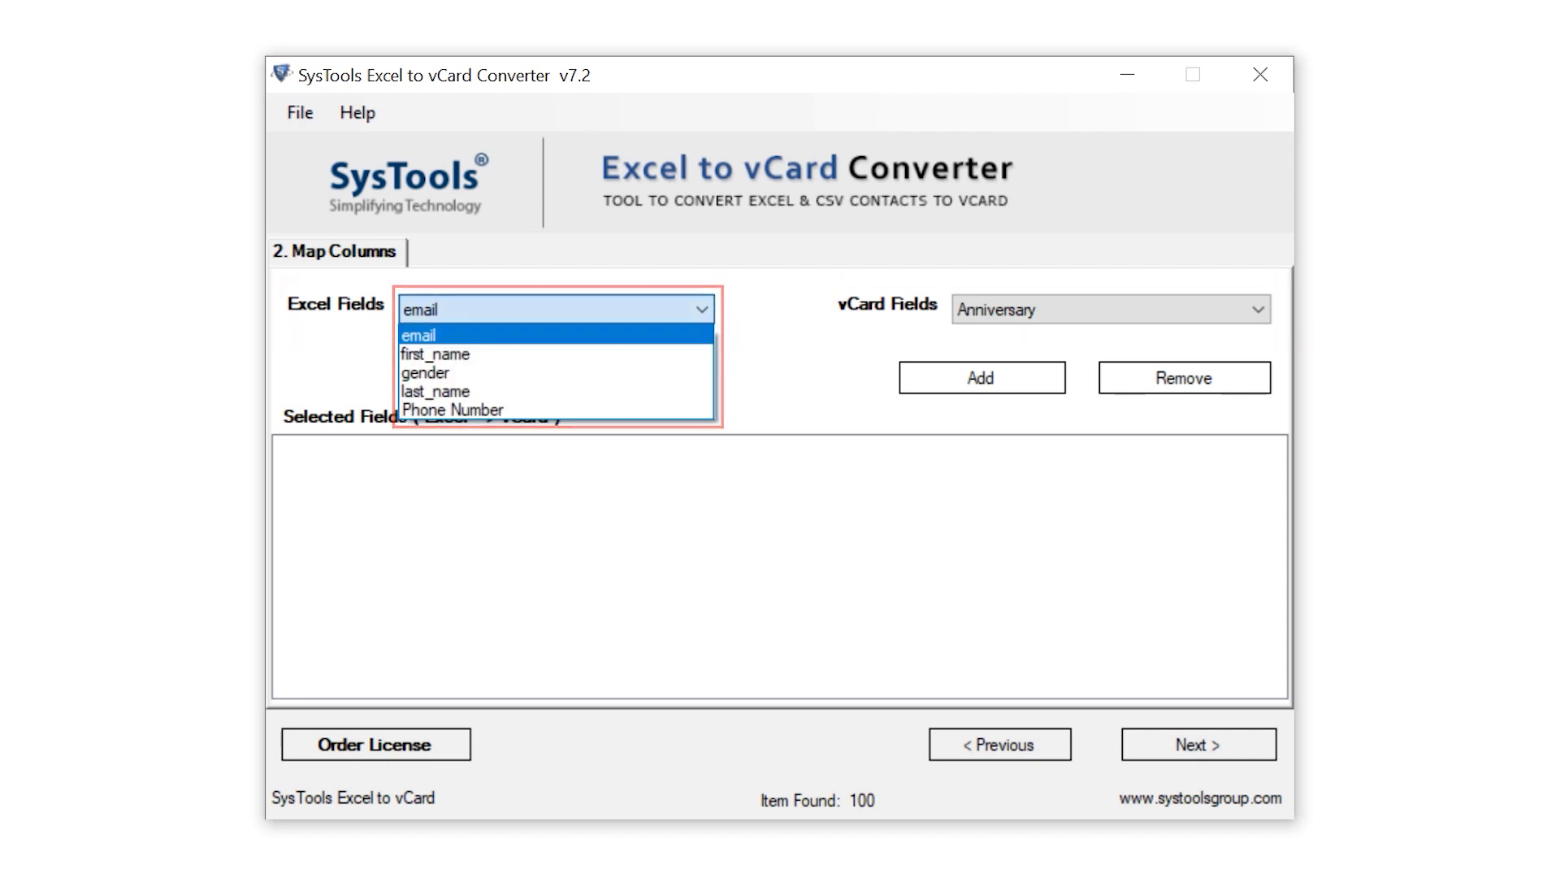
pyautogui.press('Tab')
pyautogui.hotkey('alt', 'Down')
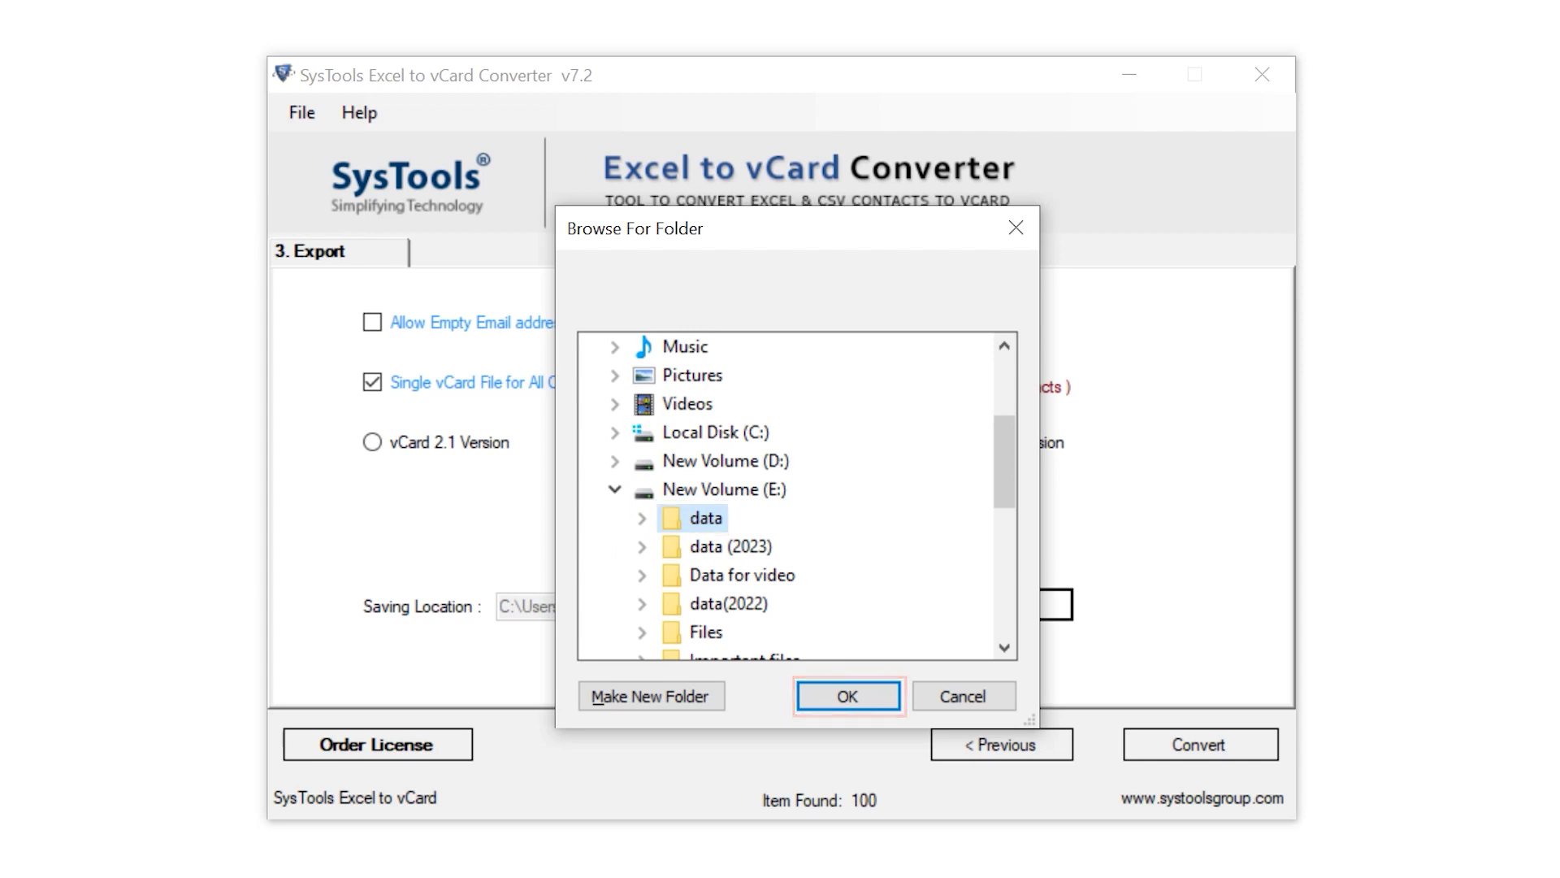
# - Confirm E:\data as the output folder for the vCard file
pyautogui.press('Return')
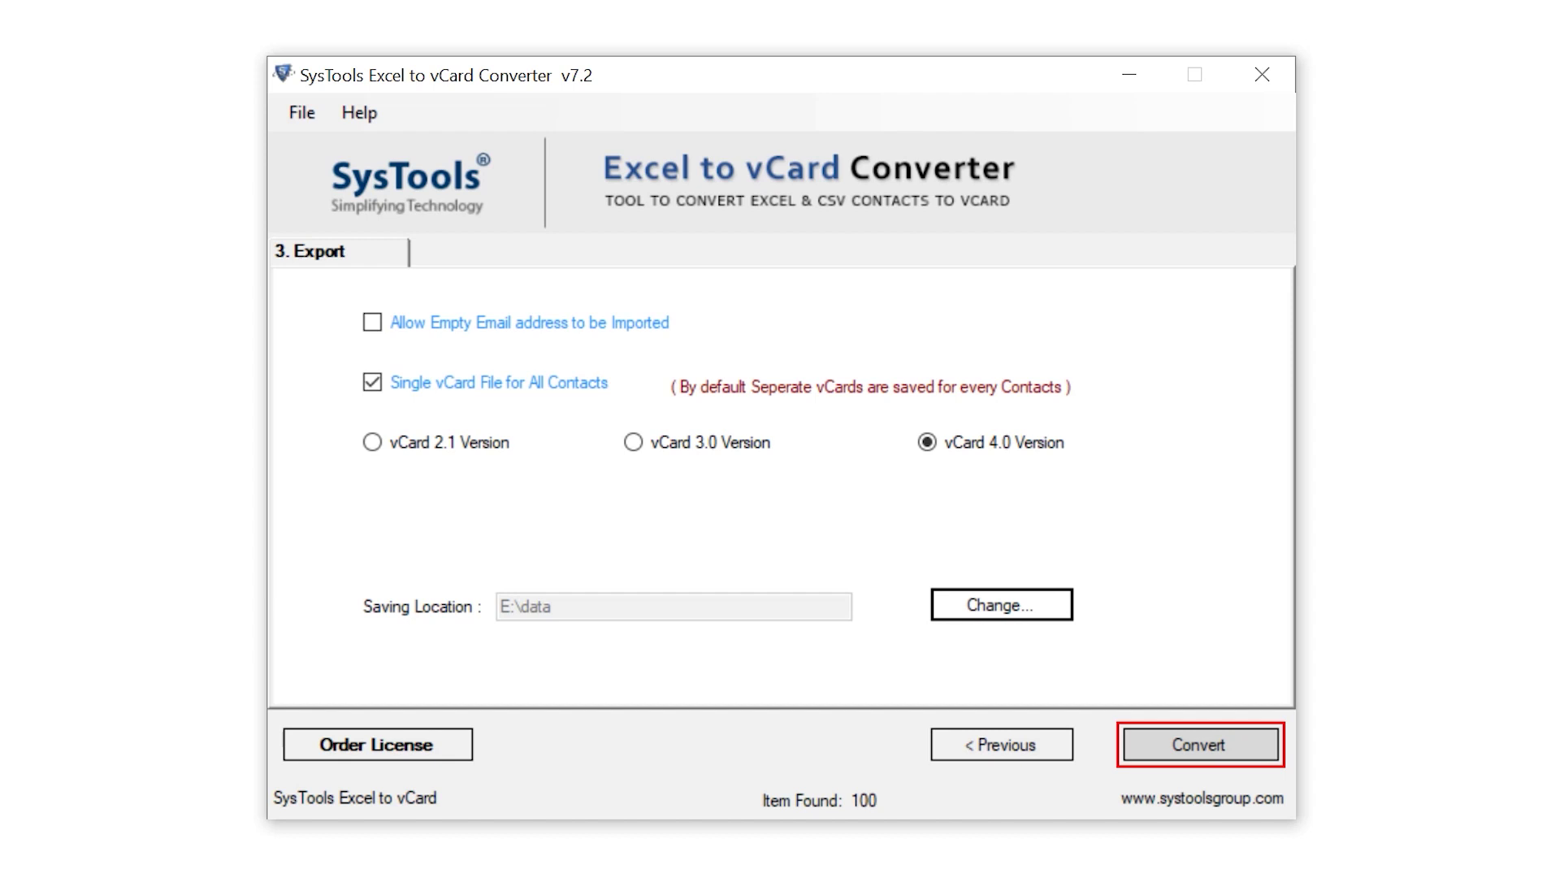